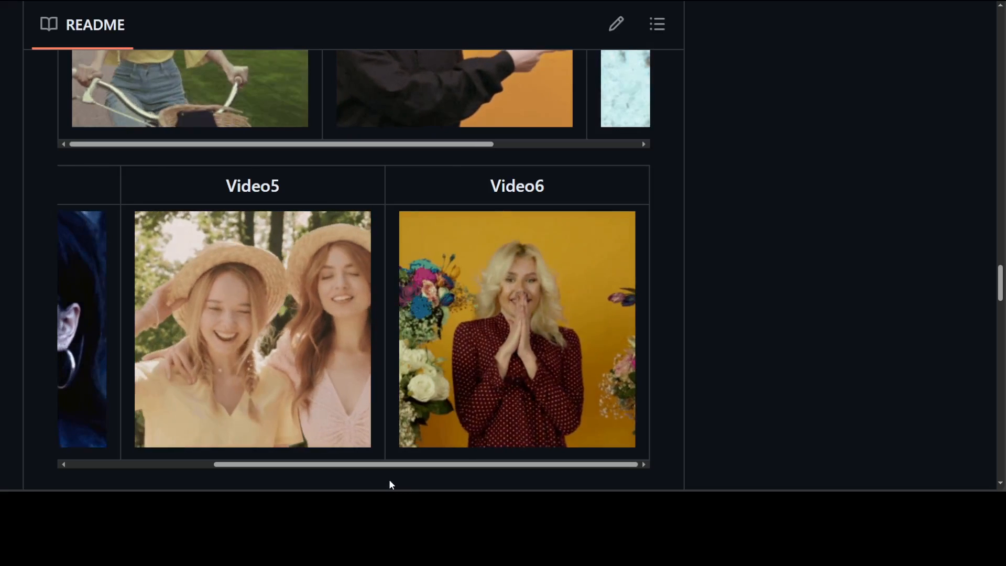
pyautogui.moveTo(391, 464); pyautogui.dragTo(225, 469)
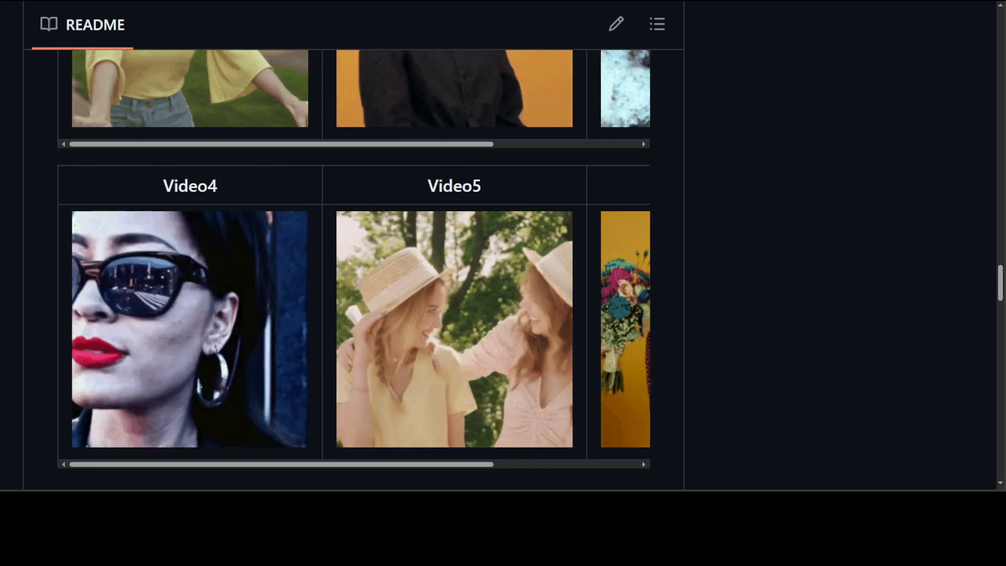
pyautogui.scroll(4, 739, 236)
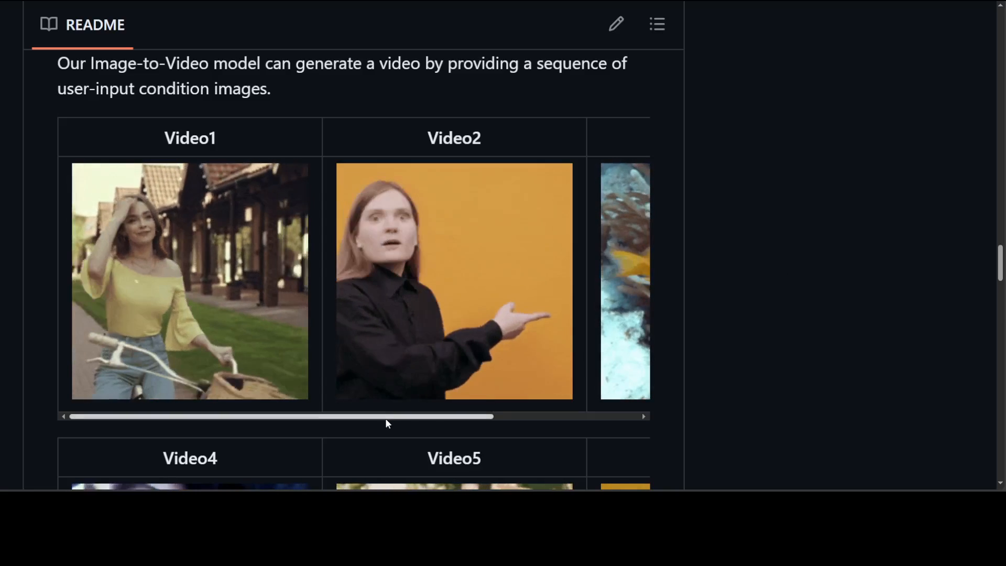
pyautogui.moveTo(386, 417); pyautogui.dragTo(540, 421)
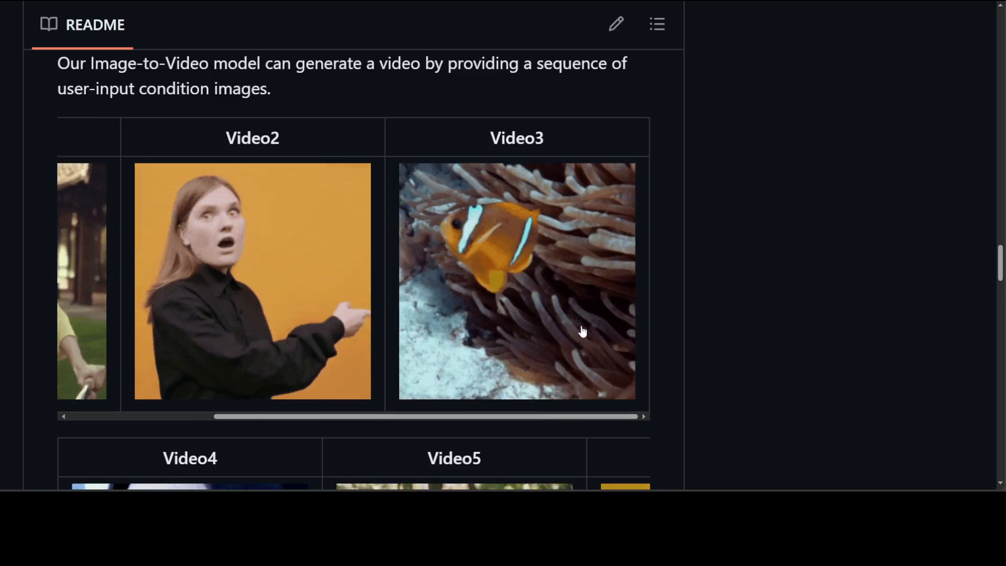
pyautogui.scroll(-5, 584, 330)
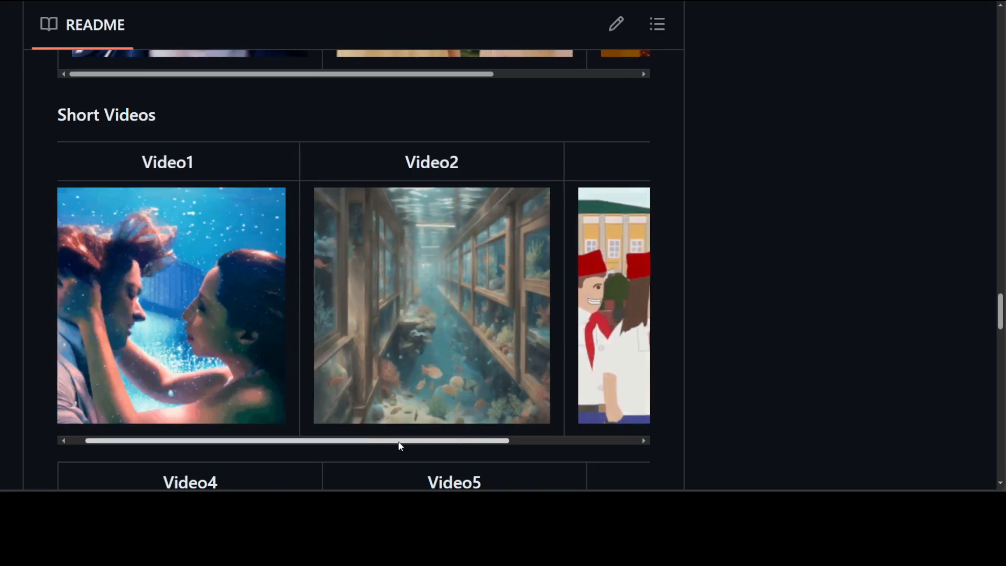
pyautogui.moveTo(379, 445); pyautogui.dragTo(562, 442)
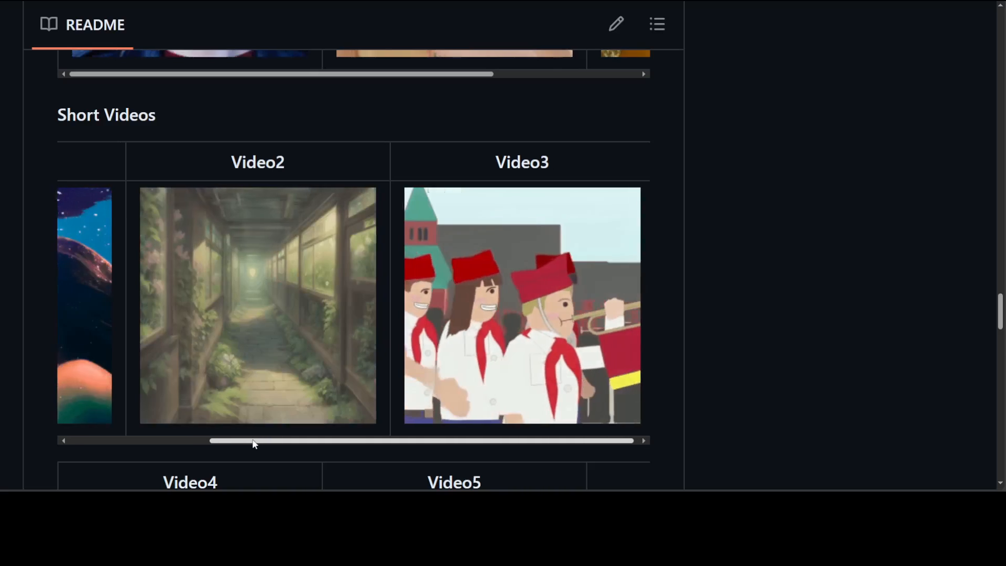
pyautogui.moveTo(262, 442); pyautogui.dragTo(83, 443)
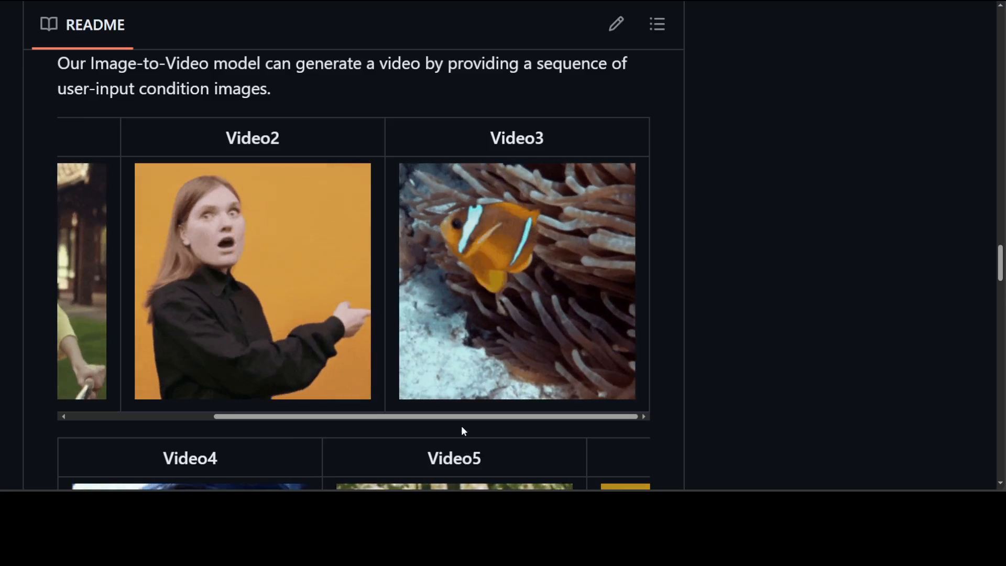
pyautogui.moveTo(452, 417); pyautogui.dragTo(307, 416)
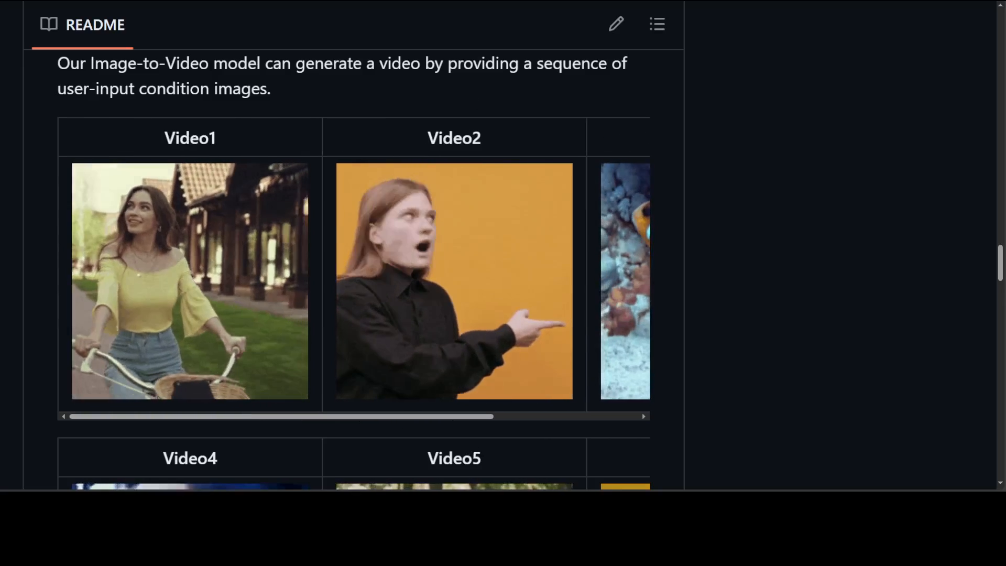
pyautogui.scroll(-4, 889, 302)
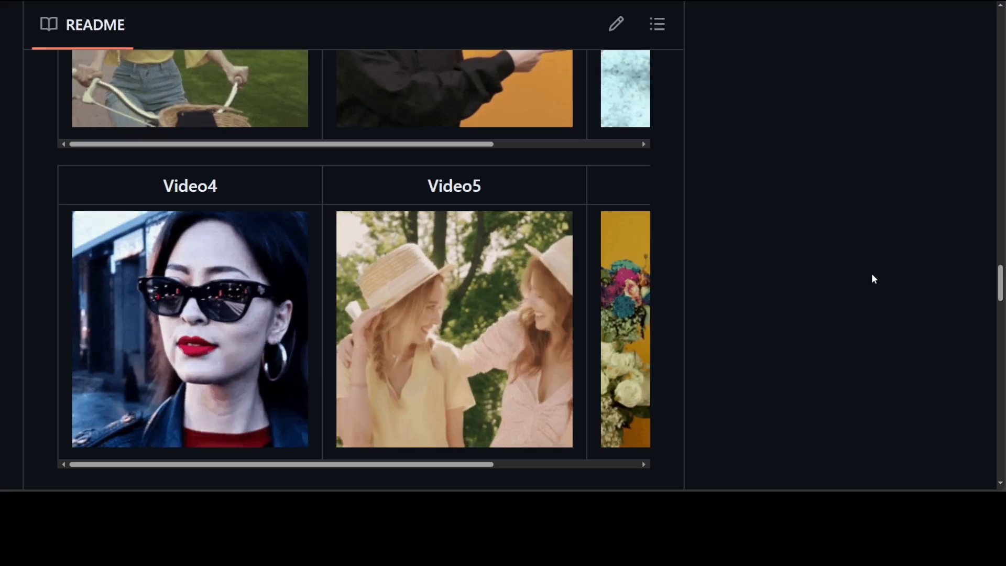
pyautogui.moveTo(1000, 283); pyautogui.dragTo(1002, 350)
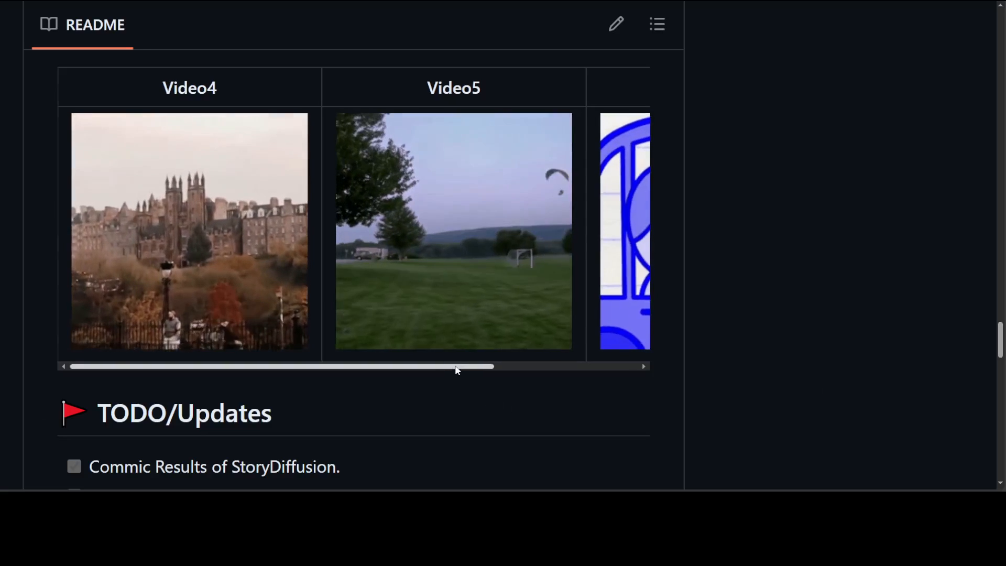
pyautogui.moveTo(457, 369); pyautogui.dragTo(615, 370)
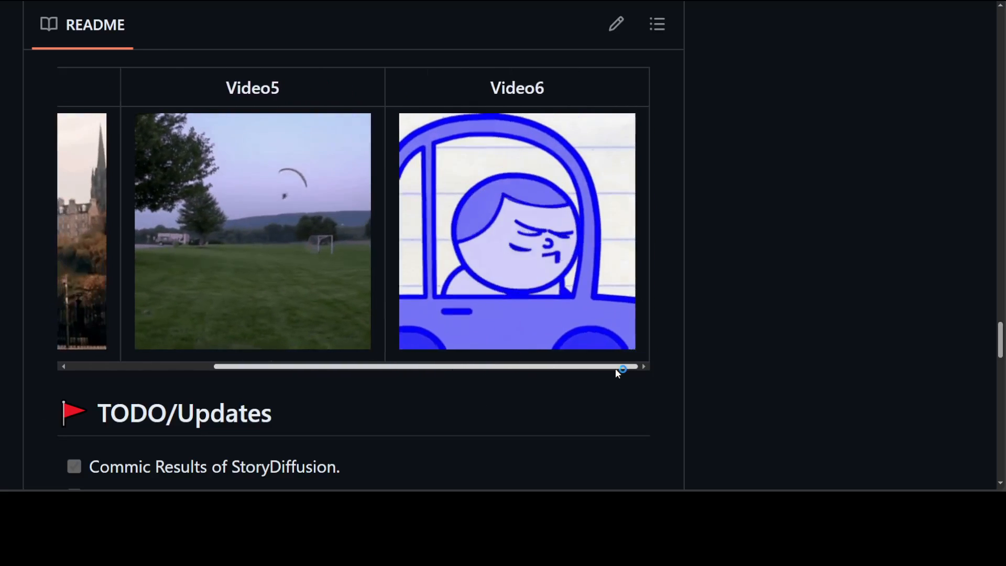
pyautogui.moveTo(1002, 346); pyautogui.dragTo(999, 237)
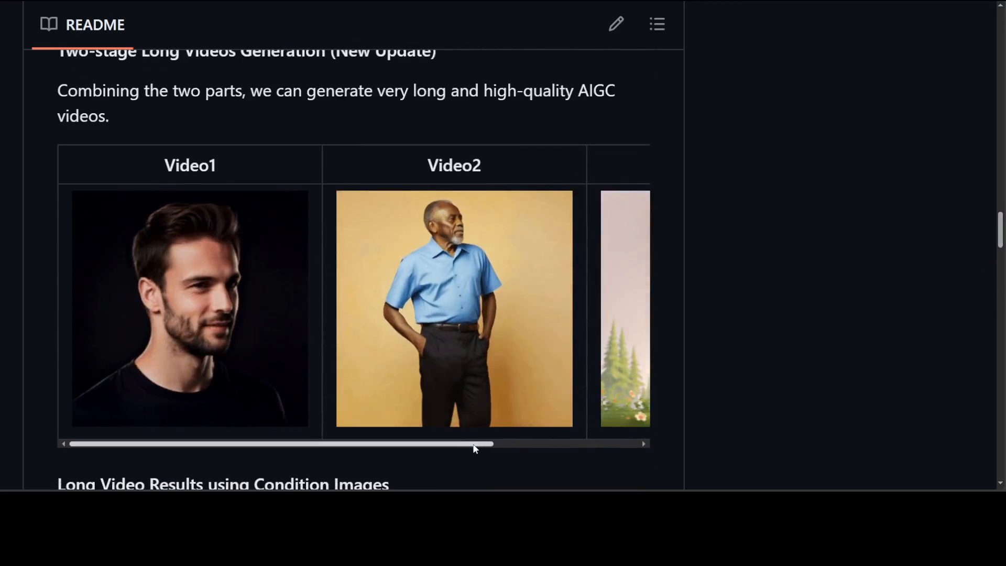
pyautogui.moveTo(474, 447)
pyautogui.mouseDown()
pyautogui.moveTo(659, 446)
pyautogui.moveTo(313, 422)
pyautogui.mouseUp()
pyautogui.scroll(3, 825, 390)
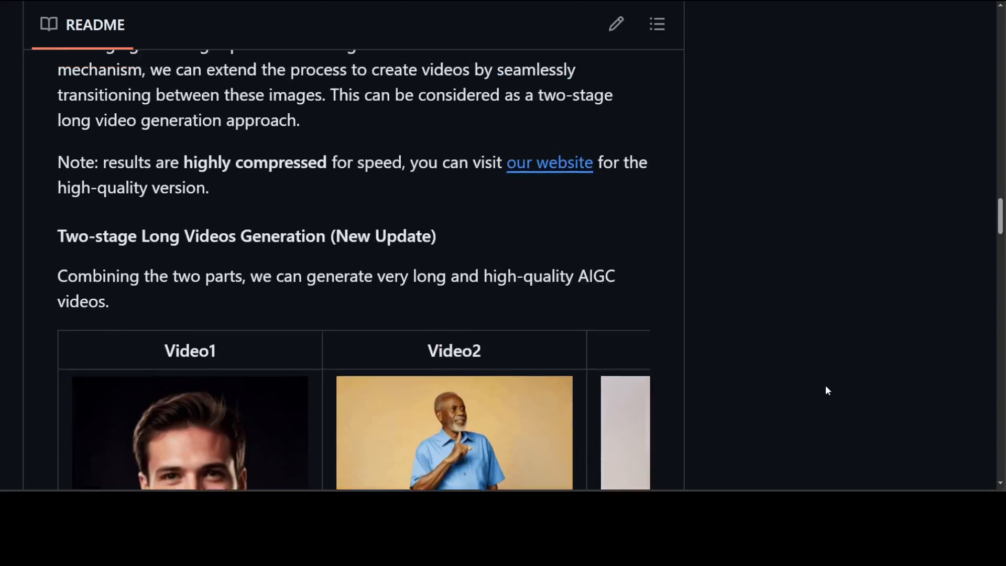
pyautogui.scroll(3, 826, 385)
pyautogui.scroll(3, 827, 383)
pyautogui.scroll(2, 827, 381)
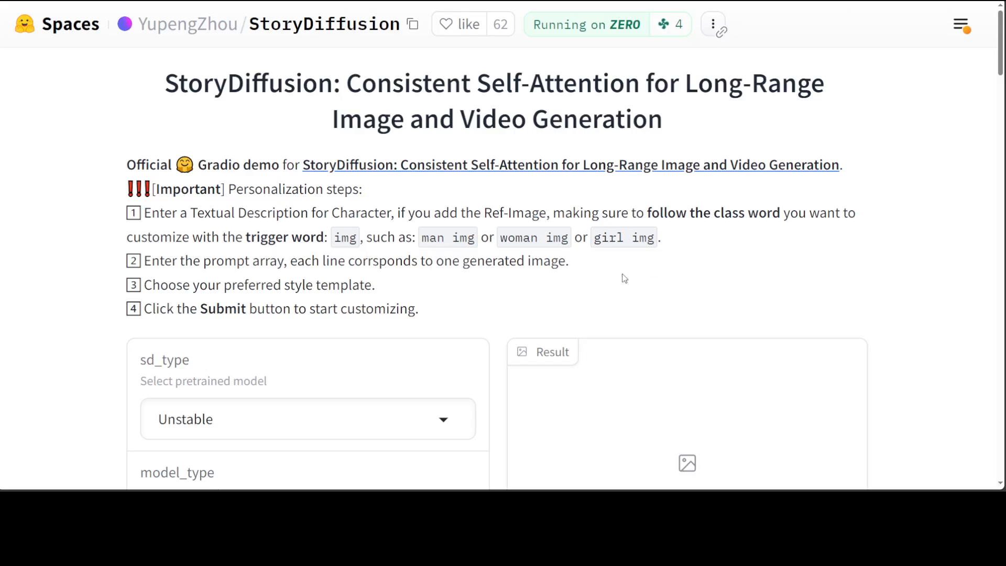
pyautogui.scroll(-1, 875, 276)
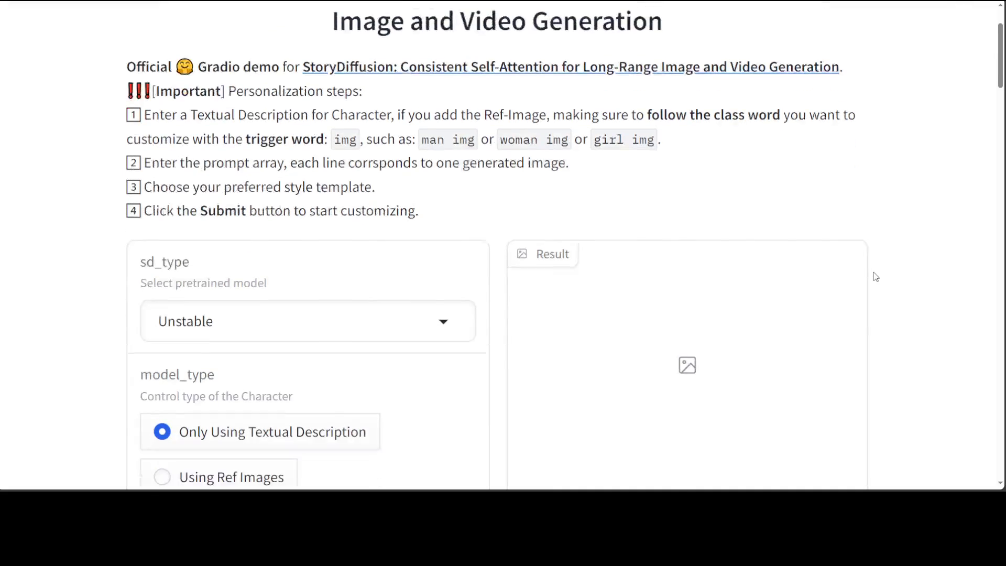
pyautogui.scroll(-2, 876, 275)
pyautogui.scroll(-1, 875, 276)
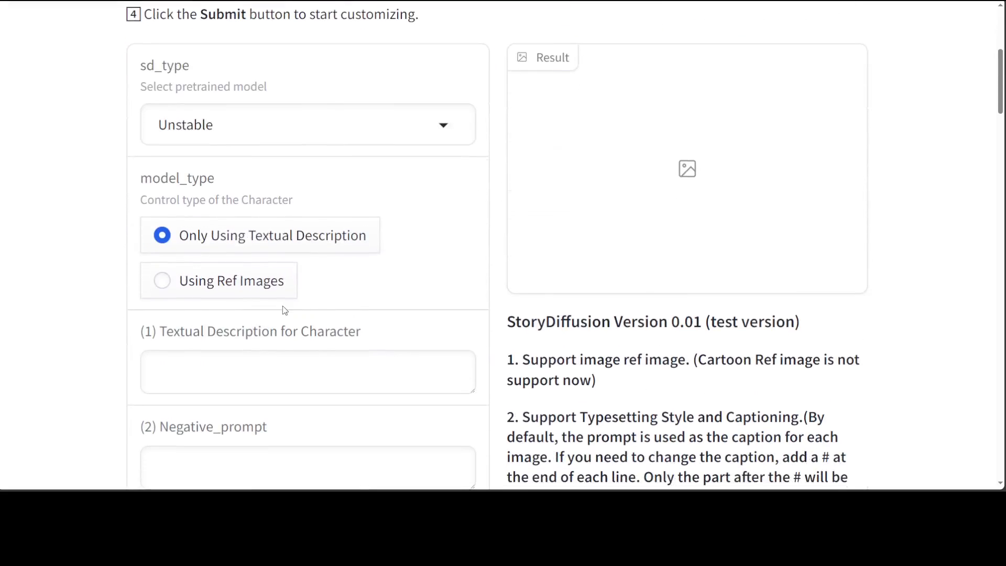
pyautogui.scroll(-2, 401, 272)
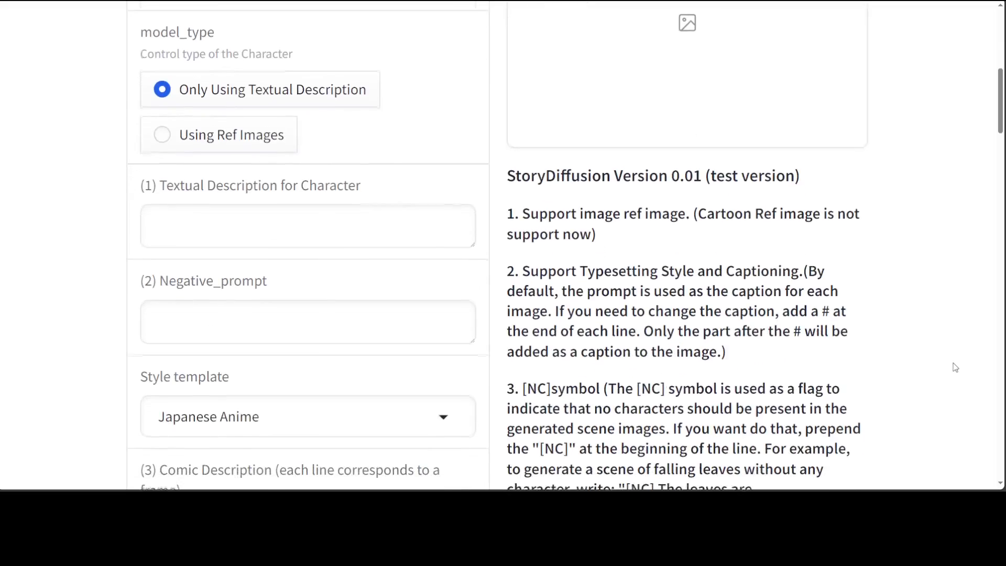
pyautogui.scroll(-2, 956, 368)
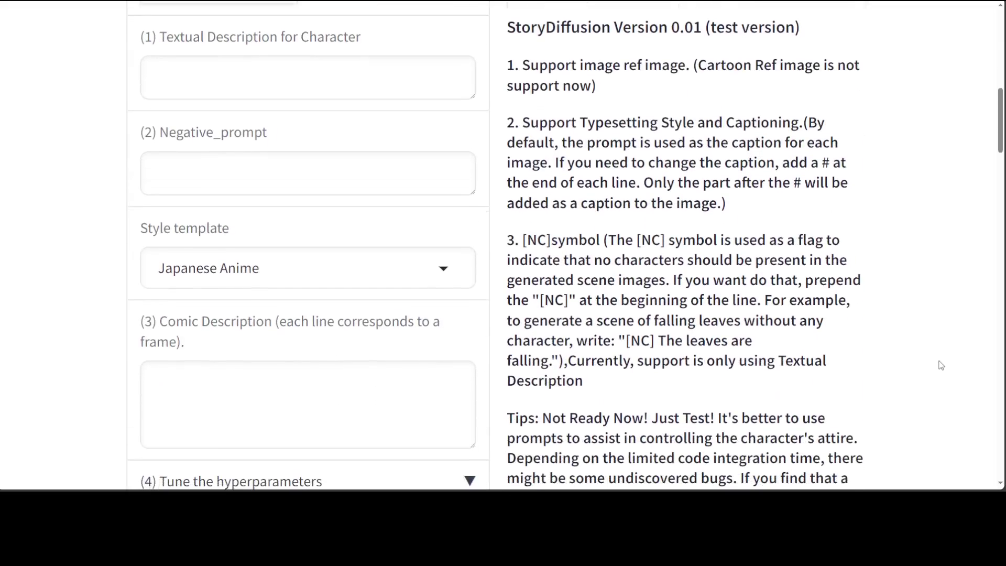
pyautogui.click(444, 268)
pyautogui.scroll(-3, 444, 268)
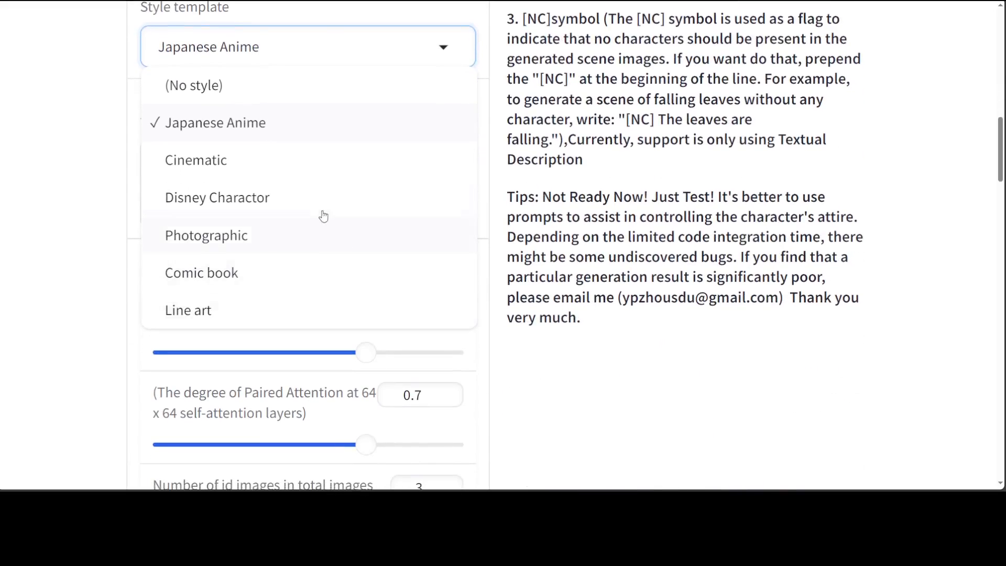
pyautogui.click(739, 225)
pyautogui.scroll(-5, 739, 229)
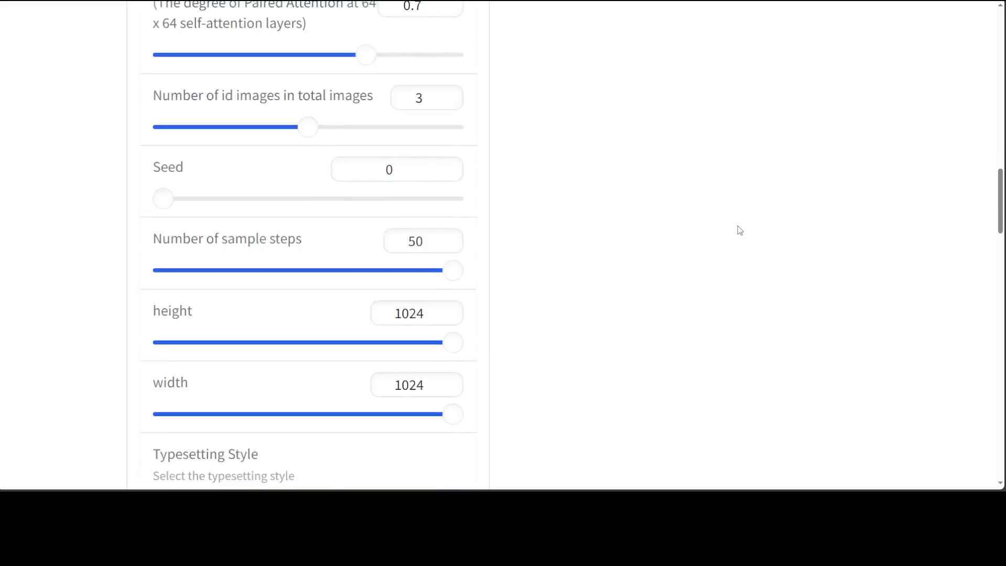
pyautogui.scroll(-5, 740, 231)
pyautogui.scroll(-2, 739, 231)
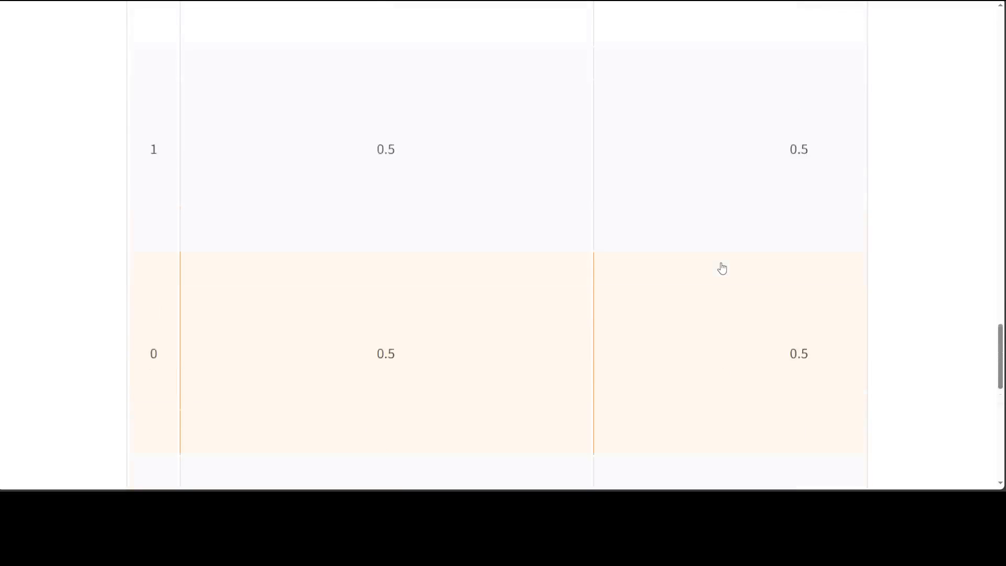
pyautogui.scroll(4, 722, 269)
pyautogui.scroll(4, 723, 268)
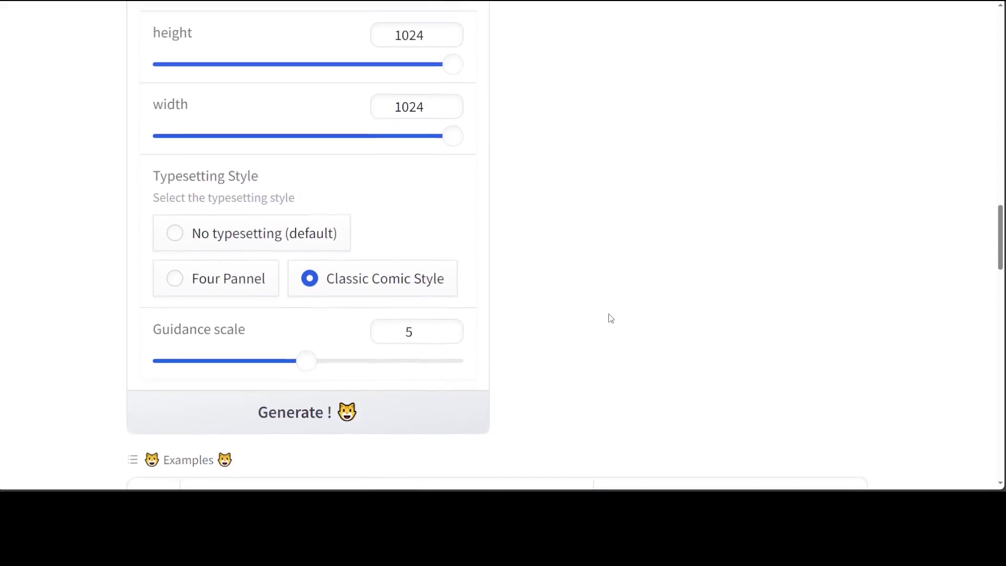
# Step: Start the StoryDiffusion demo generation, which ends in an Error, before leaving for a blank Colab notebook
pyautogui.click(303, 422)
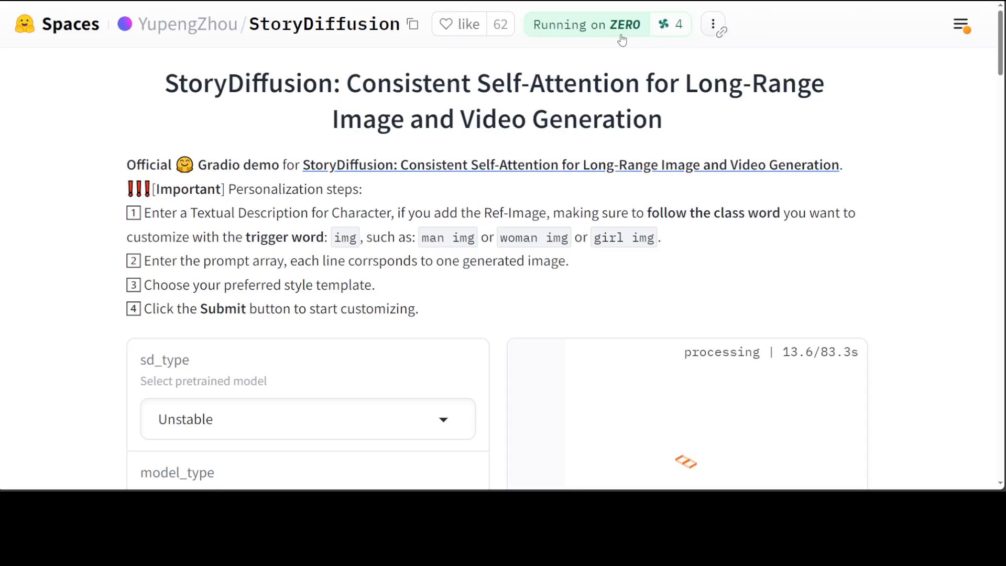
pyautogui.scroll(-2, 934, 328)
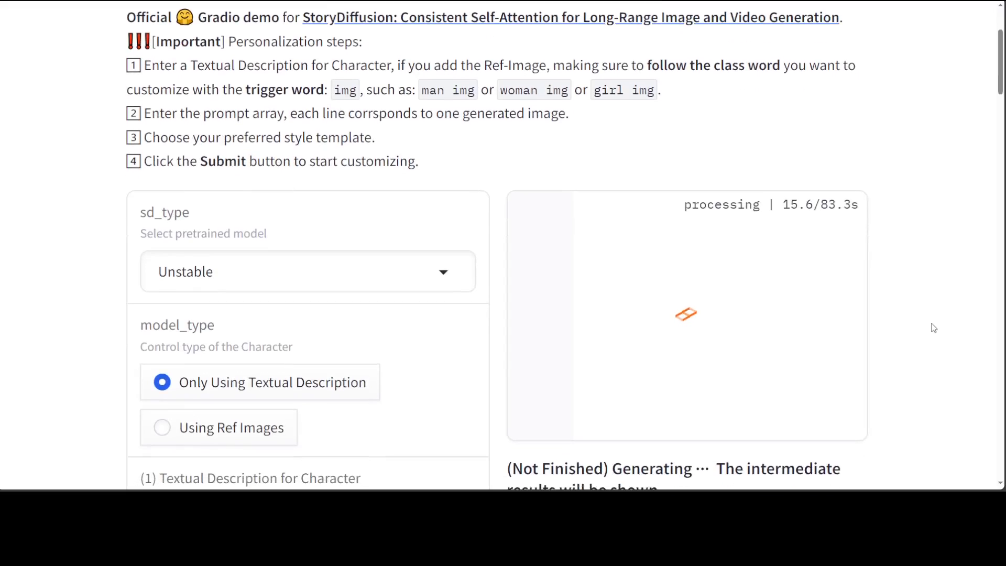
pyautogui.scroll(-1, 935, 328)
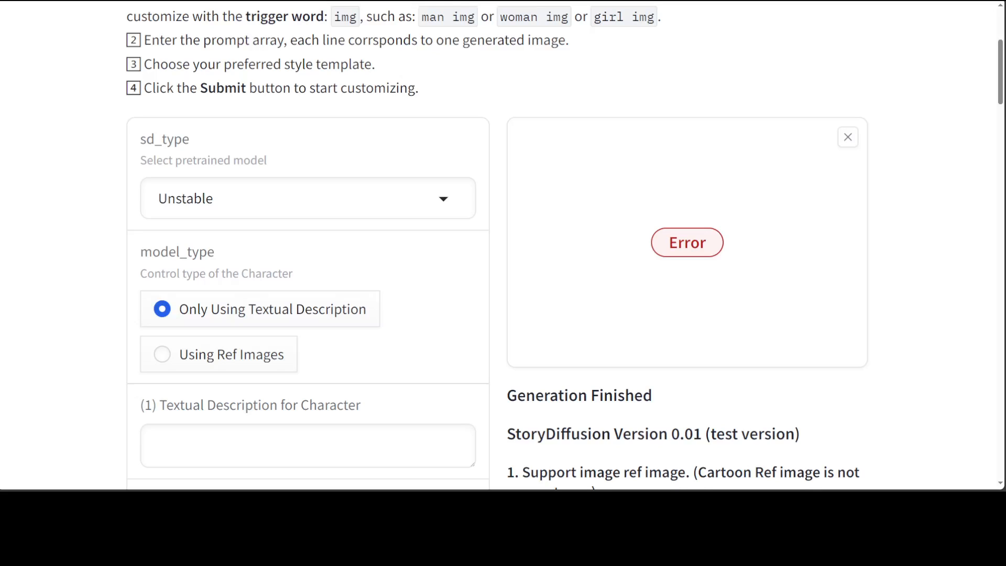
pyautogui.scroll(5, 503, 236)
pyautogui.scroll(3, 504, 236)
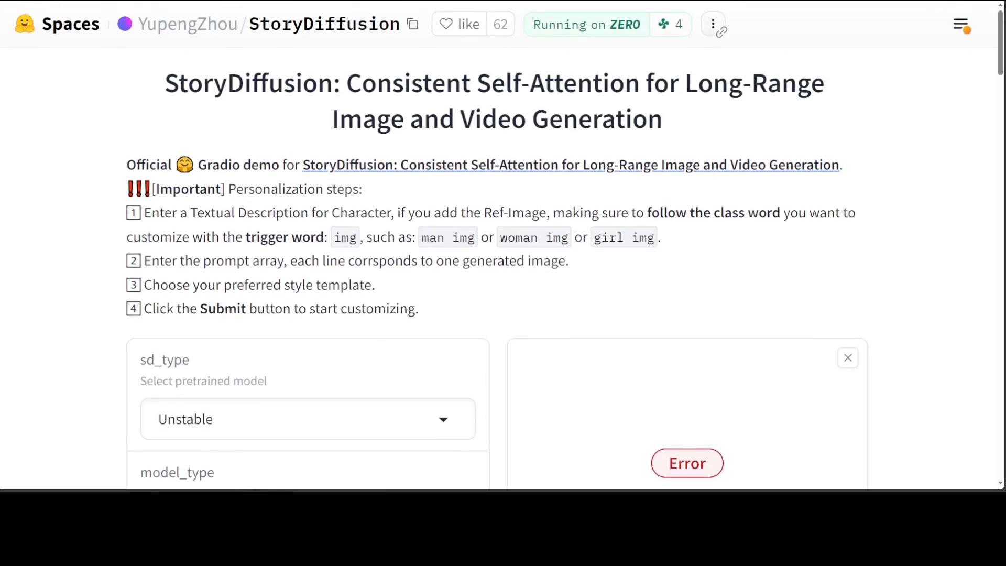
pyautogui.scroll(-3, 504, 236)
pyautogui.scroll(-2, 504, 235)
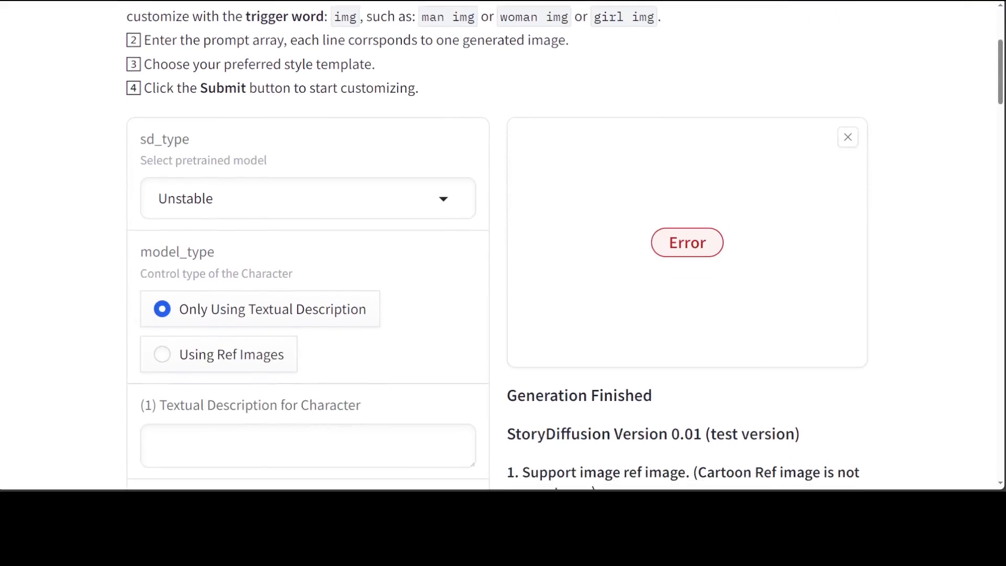
pyautogui.scroll(3, 504, 236)
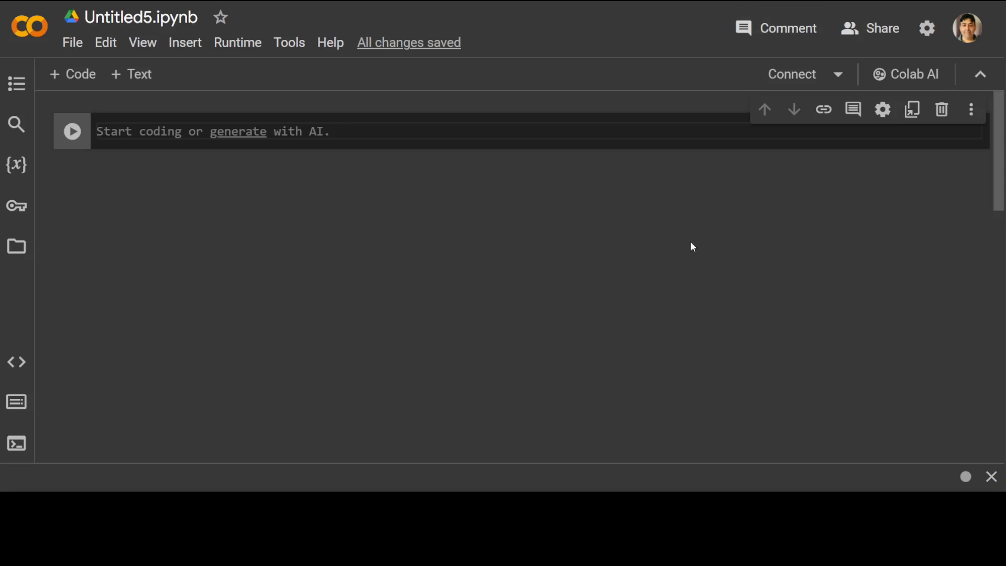
# Step: Set the notebook's runtime hardware accelerator to T4 GPU and save the choice
pyautogui.click(244, 47)
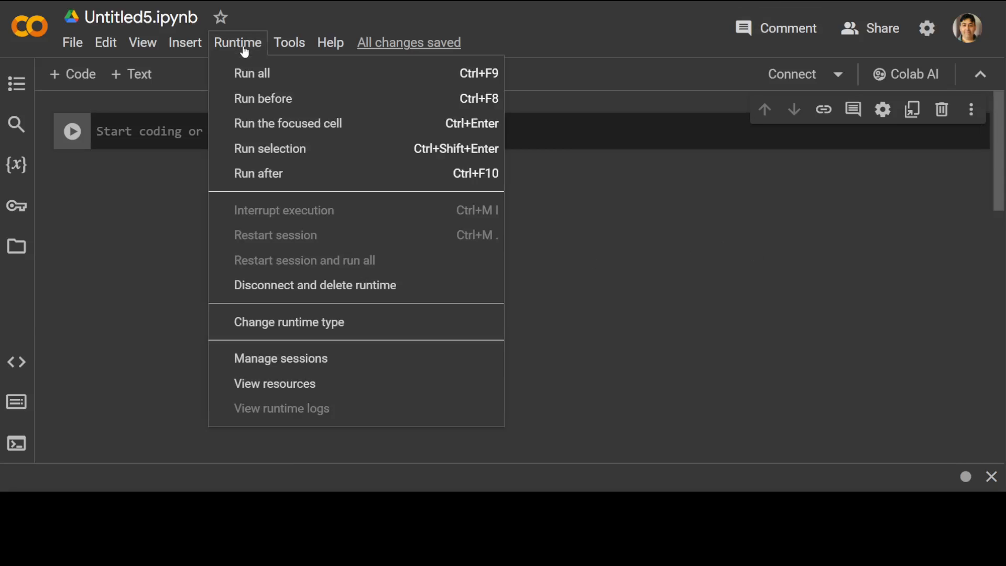
pyautogui.click(306, 322)
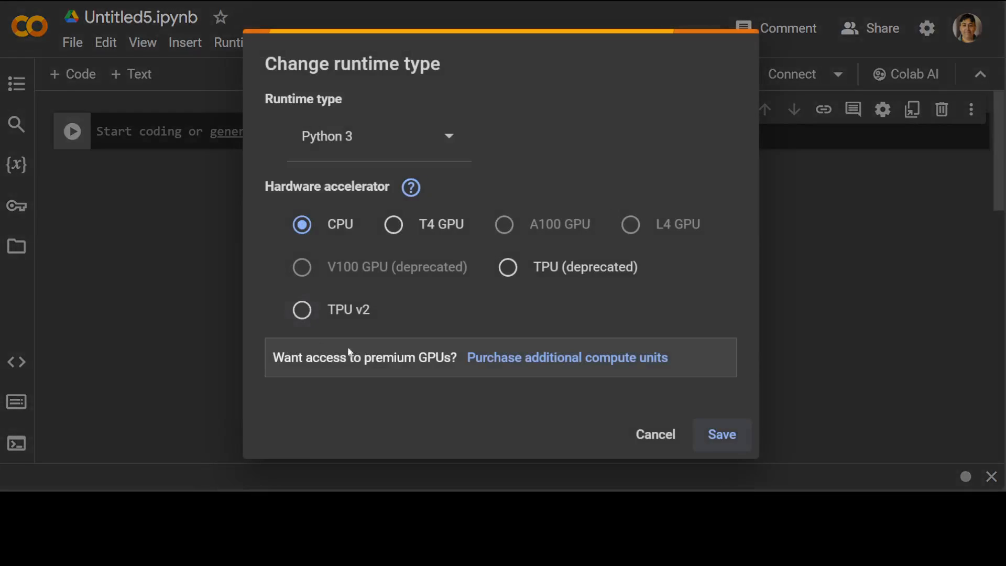
pyautogui.click(393, 225)
pyautogui.click(722, 435)
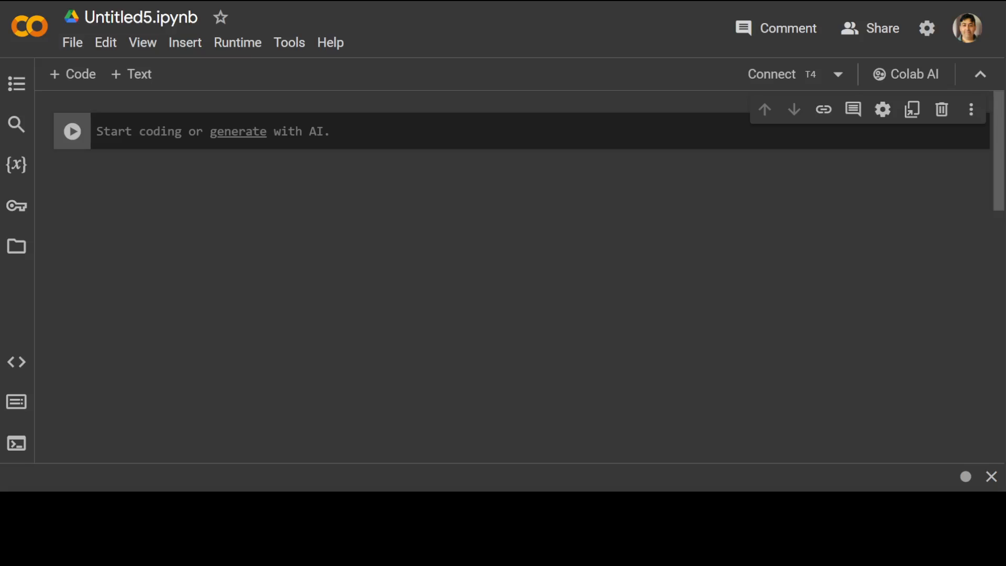
# Step: Save the notebook and run a !git clone of the StoryDiffusion repository
pyautogui.hotkey('ctrl', 's')
pyautogui.write('!git clone https://github.com/HVision-NKU/StoryDiffusion.git')
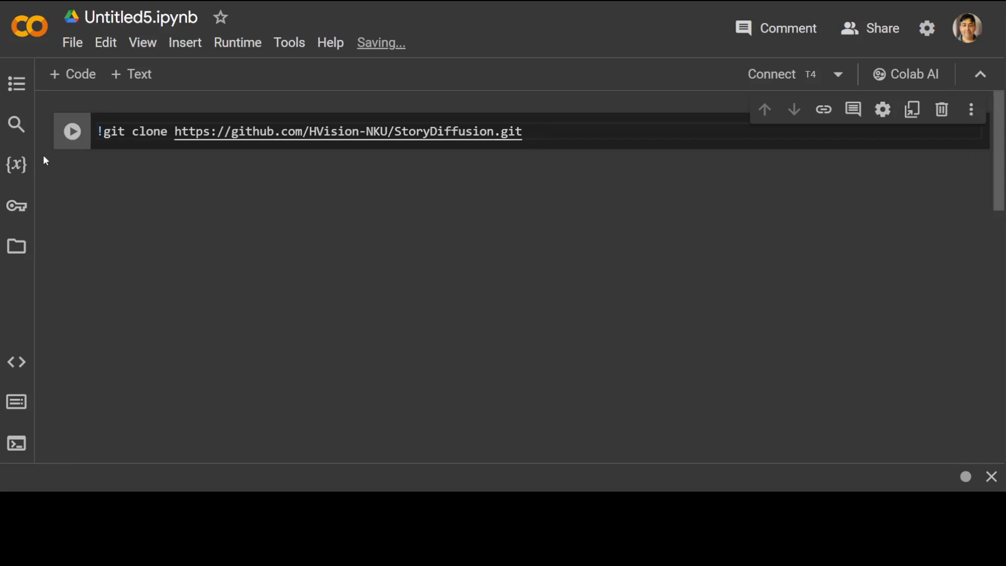
pyautogui.click(72, 131)
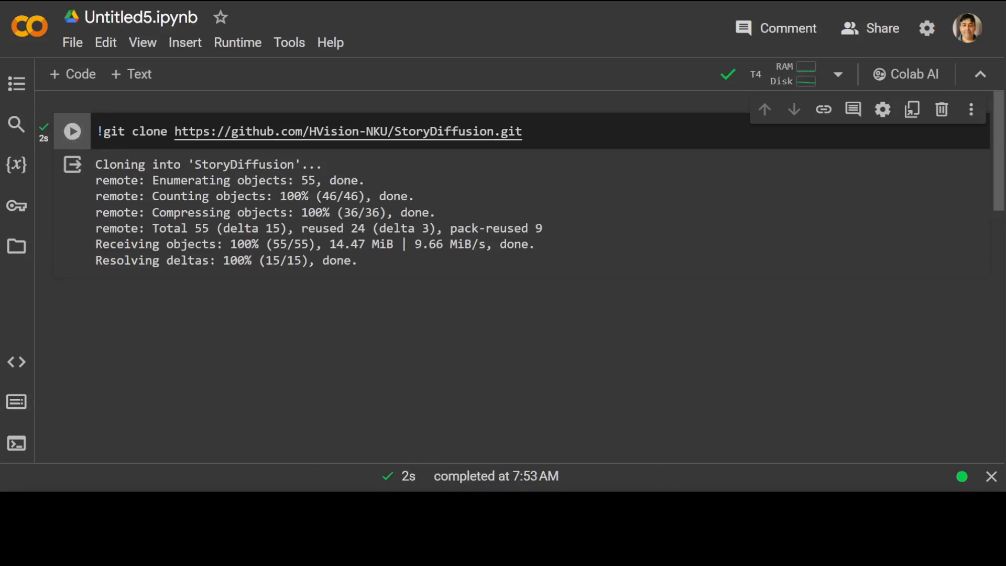
# Step: Change into the StoryDiffusion folder with cd and confirm the working directory with pwd
pyautogui.click(73, 74)
pyautogui.moveTo(167, 328)
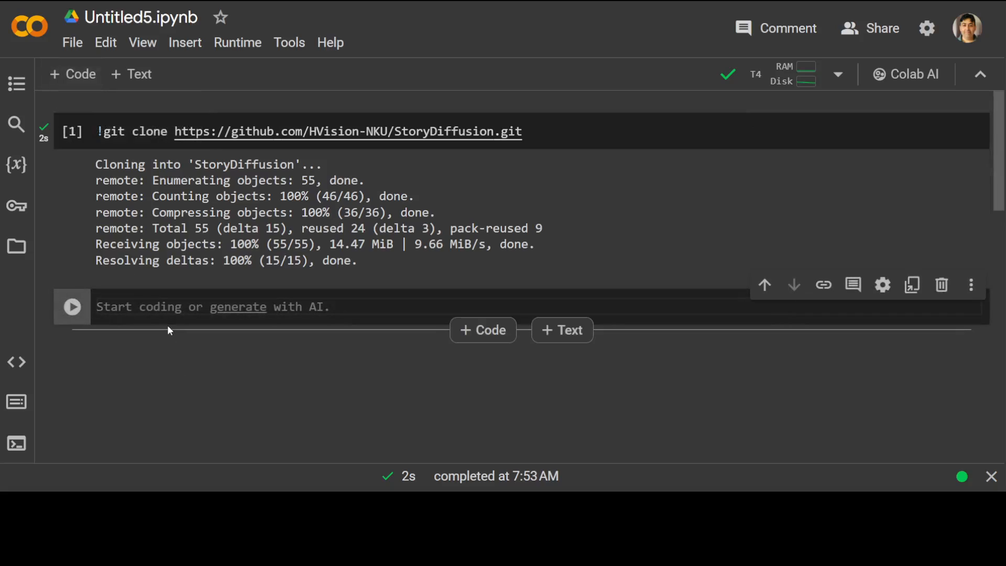
pyautogui.write('cd ')
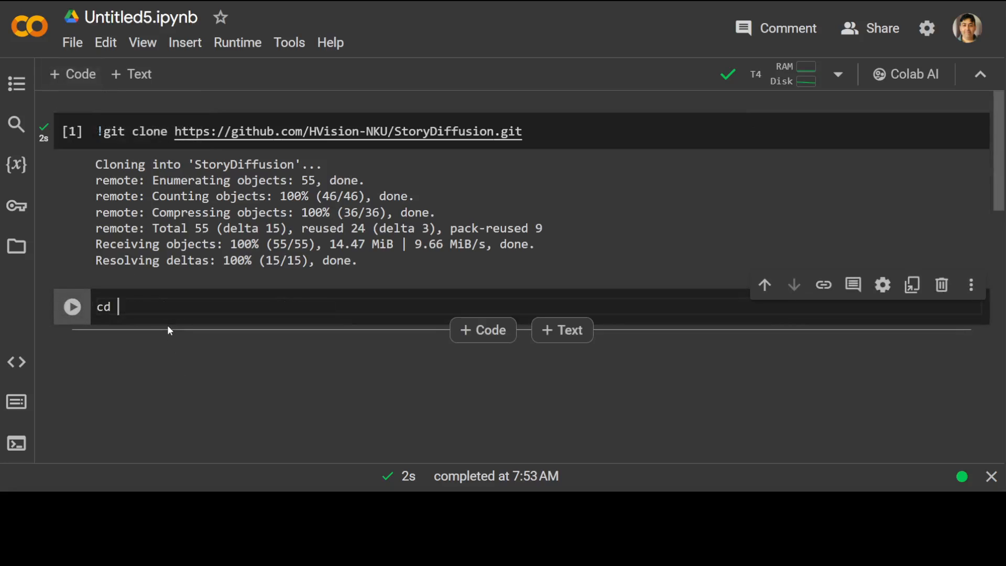
pyautogui.write('StoryDi')
pyautogui.write('ffusion')
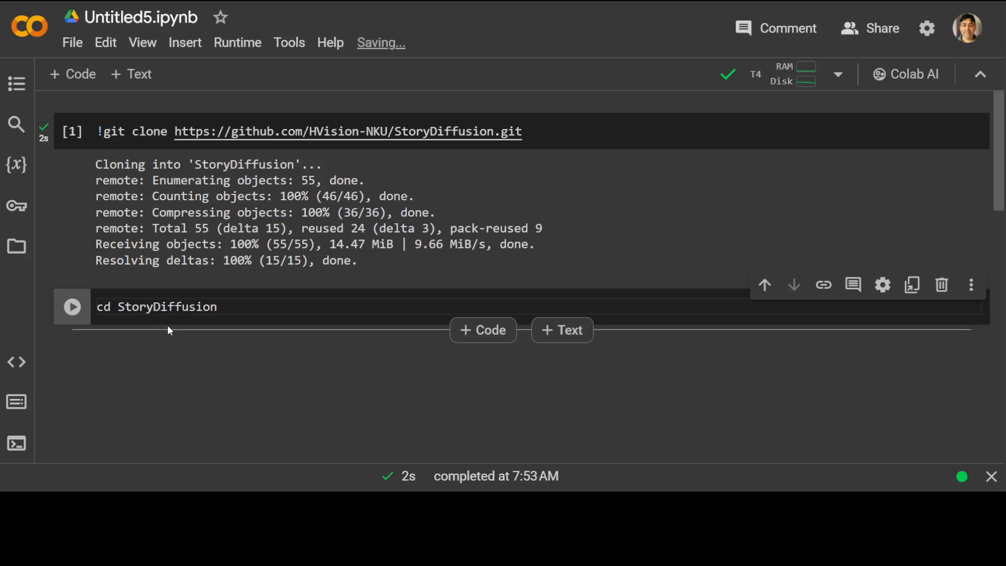
pyautogui.hotkey('ctrl', 'Return')
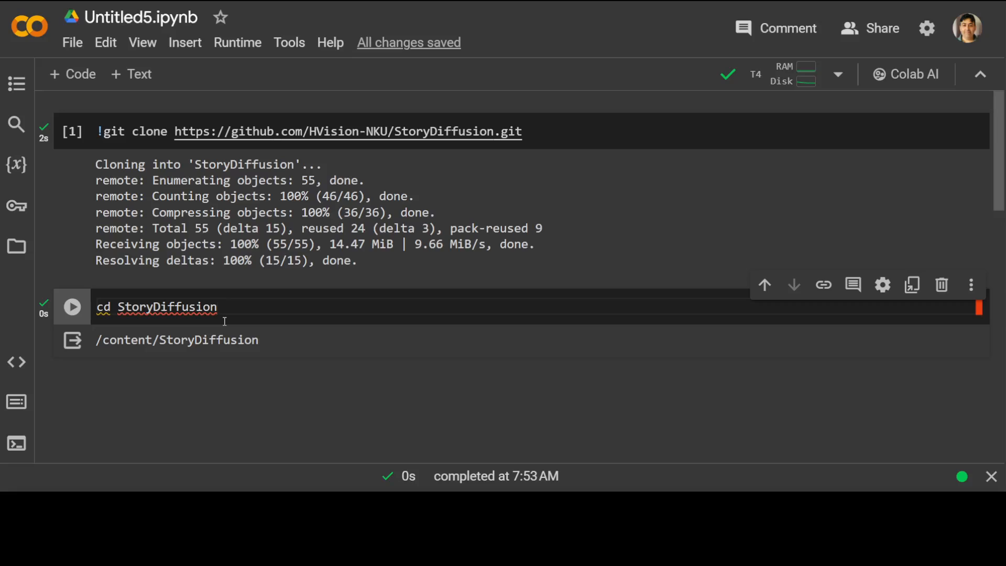
pyautogui.press('Home')
pyautogui.write('!')
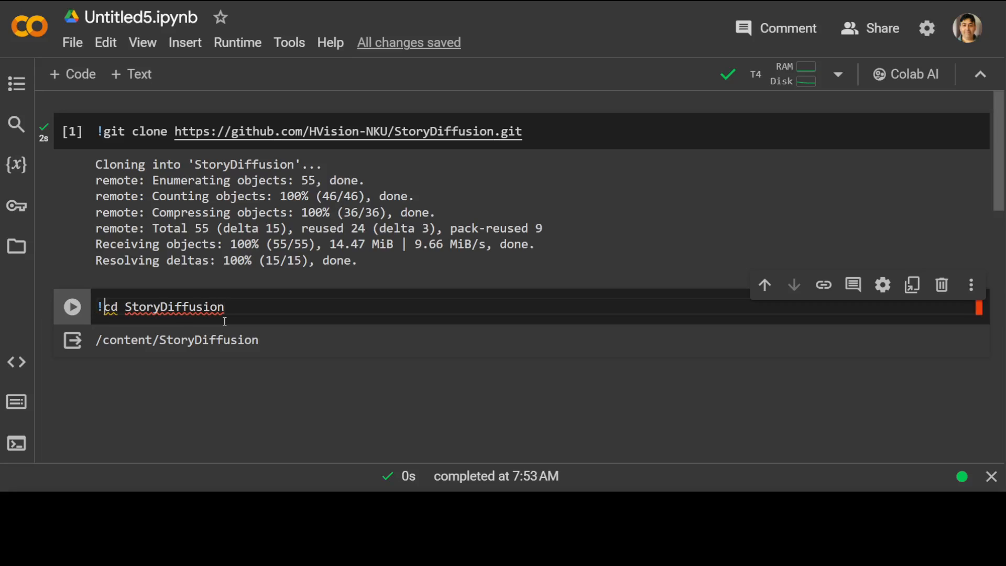
pyautogui.hotkey('ctrl', 'Return')
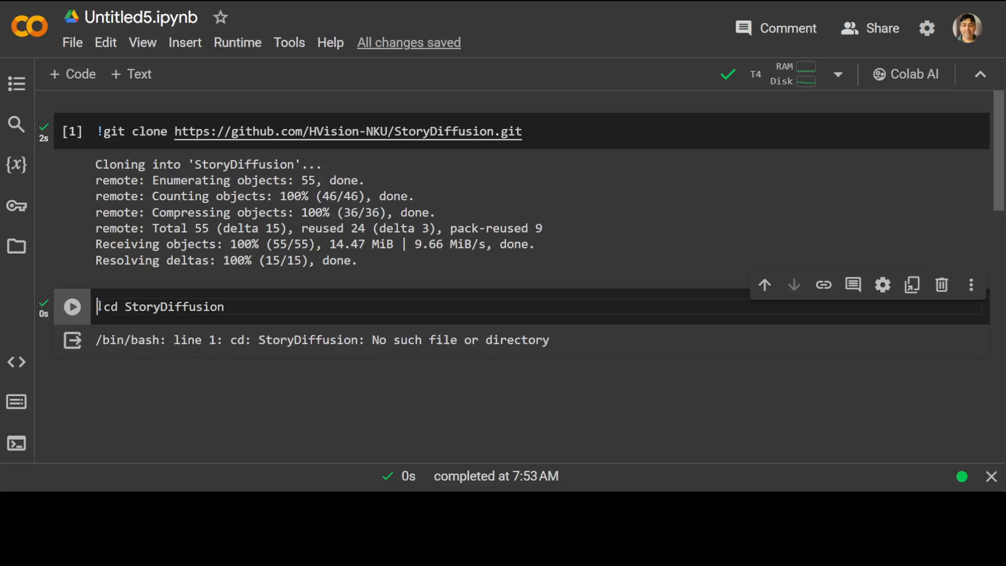
pyautogui.press('BackSpace')
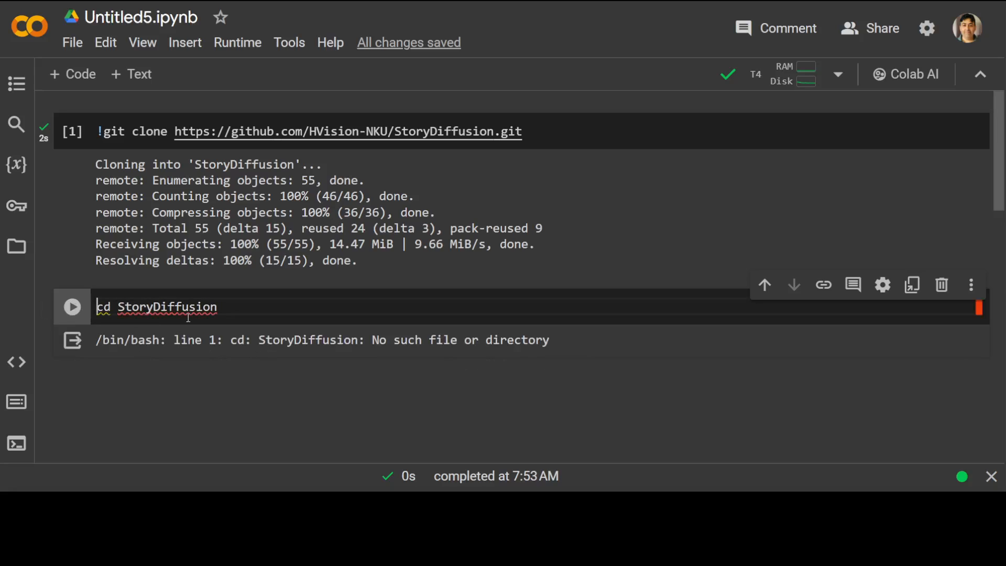
pyautogui.hotkey('ctrl', 'a')
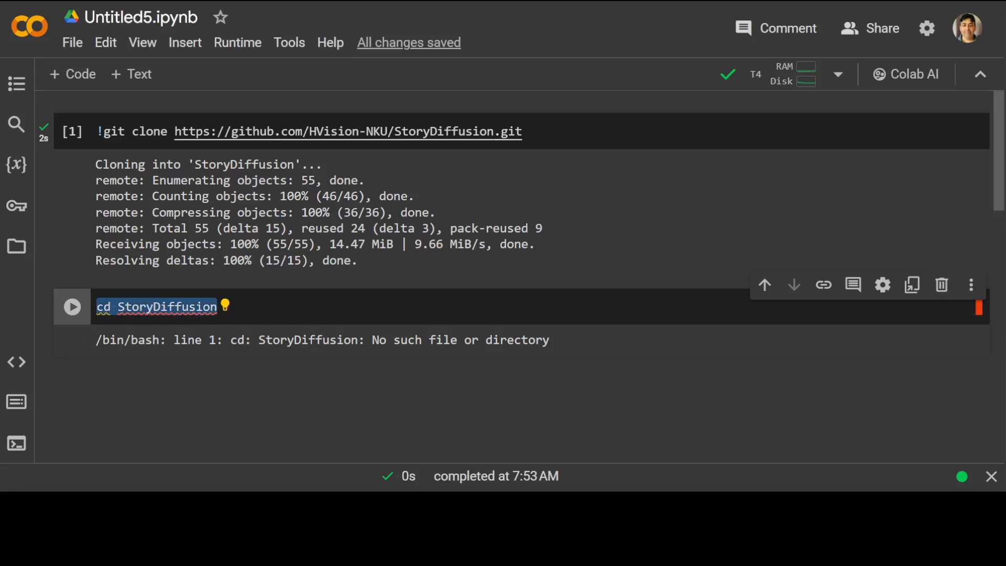
pyautogui.write('pwd')
pyautogui.hotkey('ctrl', 'Return')
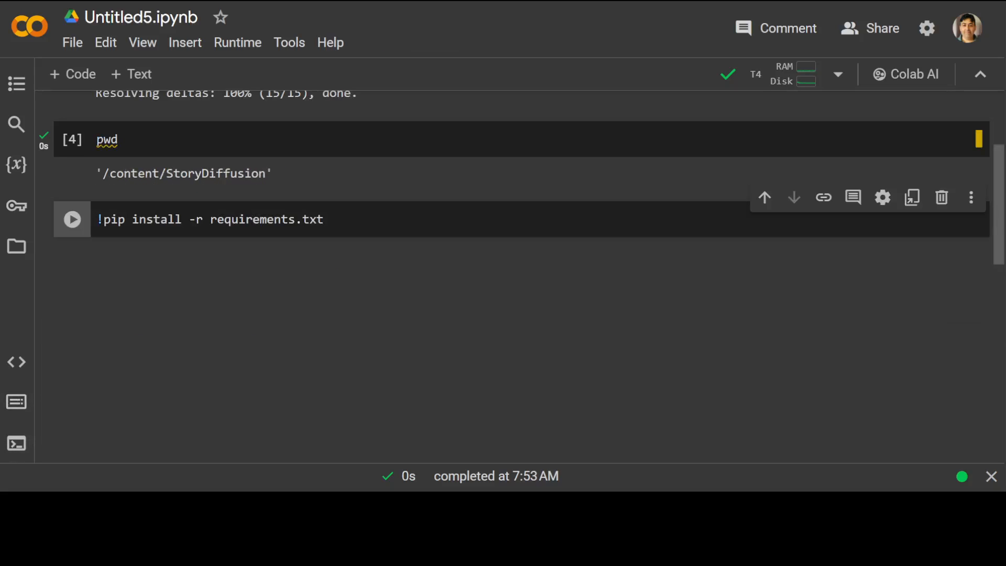
# Step: Run !pip install -r requirements.txt until it finishes, ending with a session-restart prompt
pyautogui.hotkey('ctrl', 'Return')
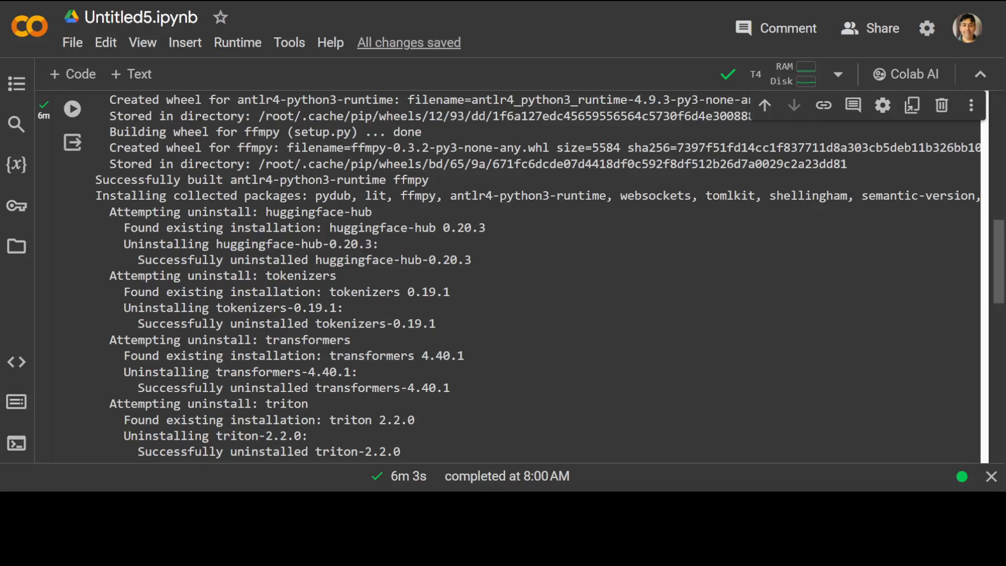
pyautogui.scroll(-2, 504, 275)
pyautogui.scroll(-2, 503, 275)
pyautogui.scroll(-5, 503, 275)
pyautogui.scroll(-5, 503, 275)
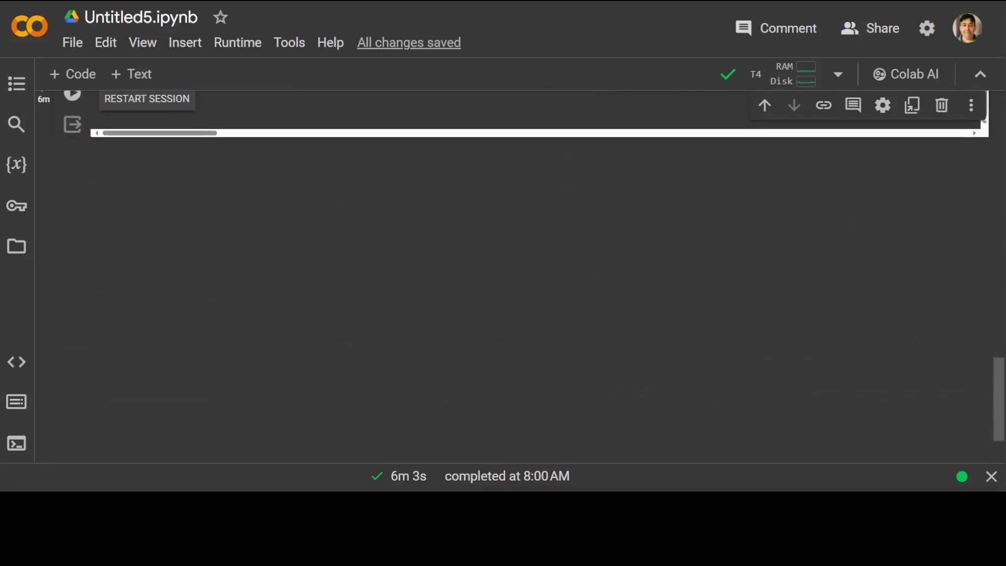
# Step: Run a new cell with StoryDiffusion's import statements, including diffusers and the style templates
pyautogui.click(73, 75)
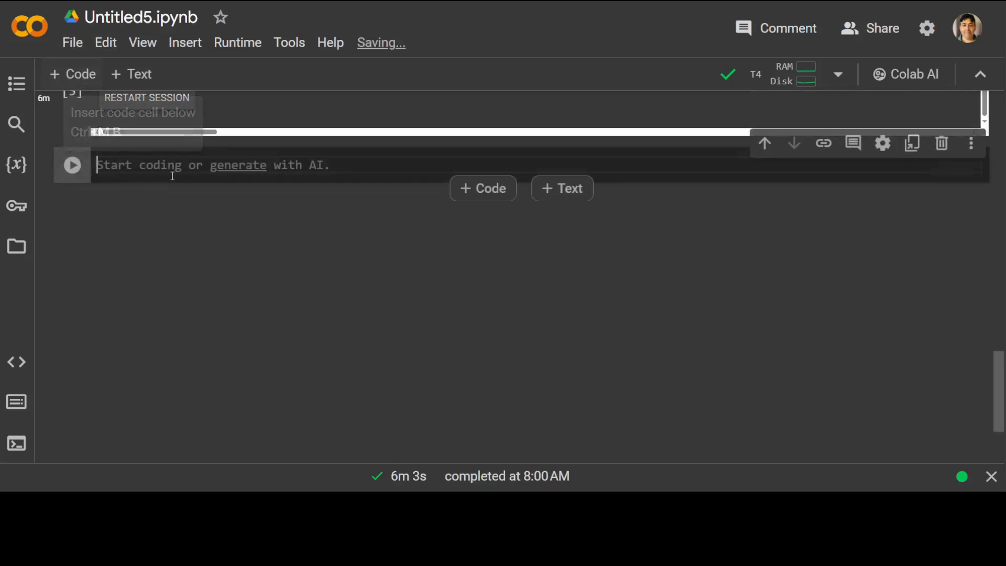
pyautogui.hotkey('ctrl', 'v')
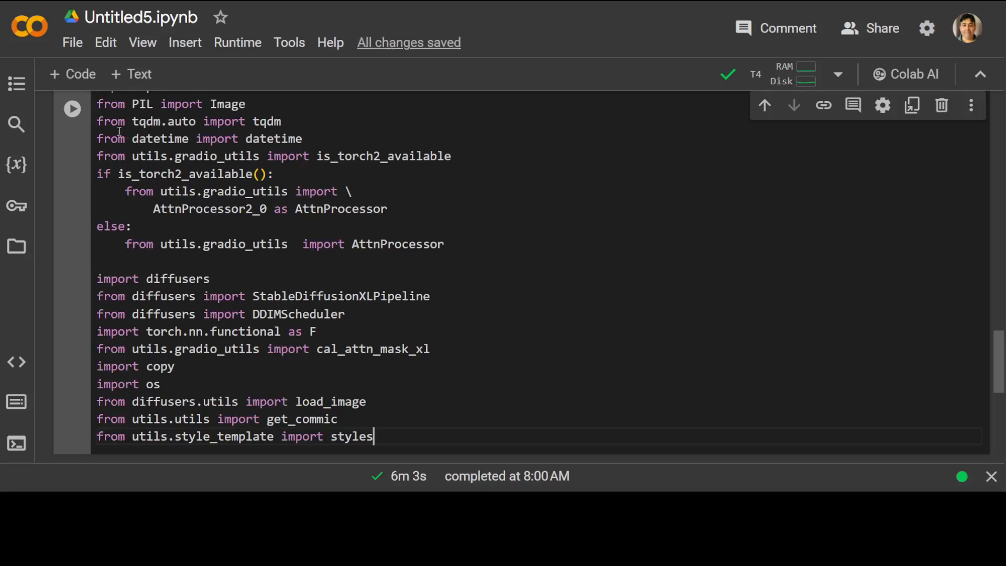
pyautogui.hotkey('ctrl', 'Return')
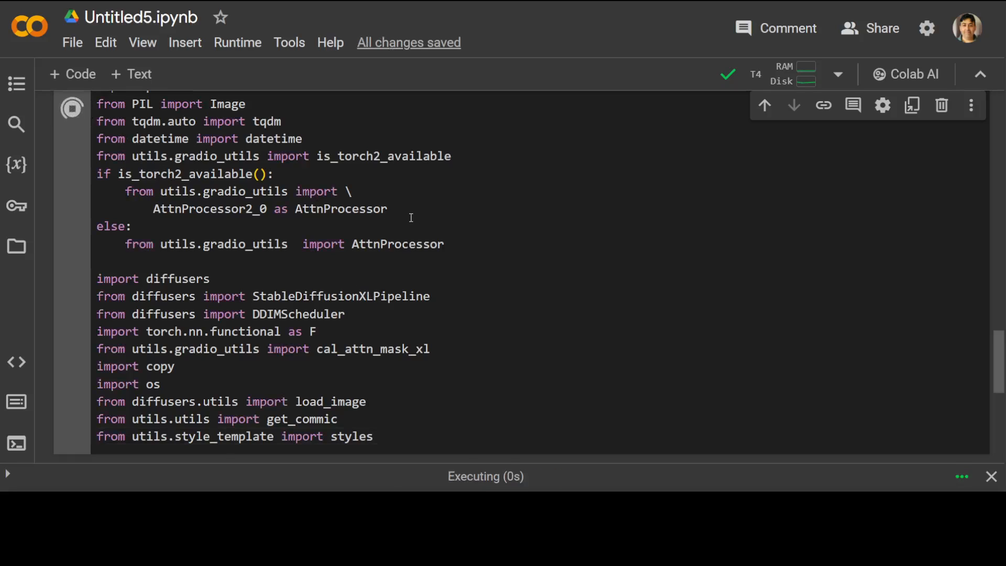
pyautogui.scroll(-5, 441, 251)
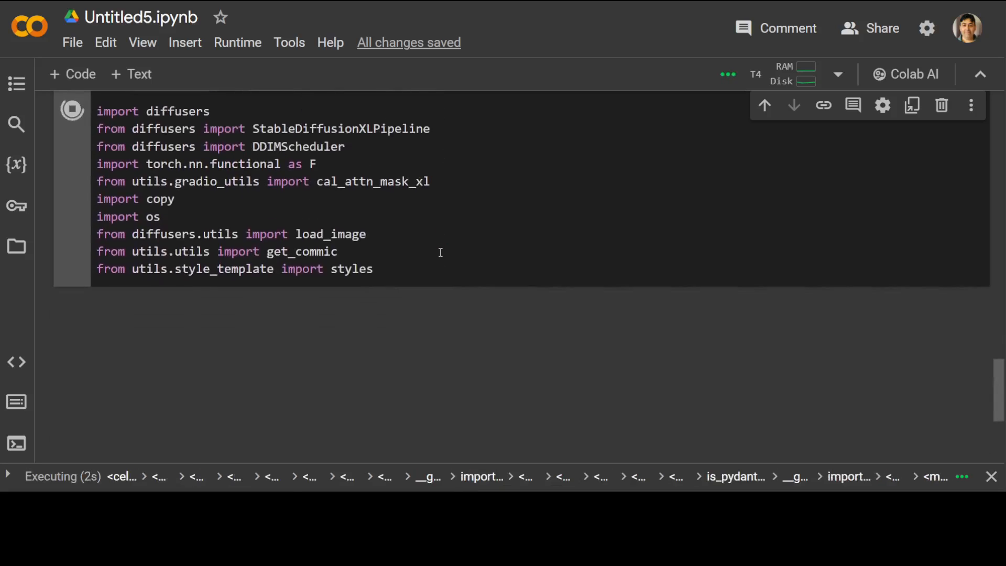
pyautogui.scroll(-3, 441, 252)
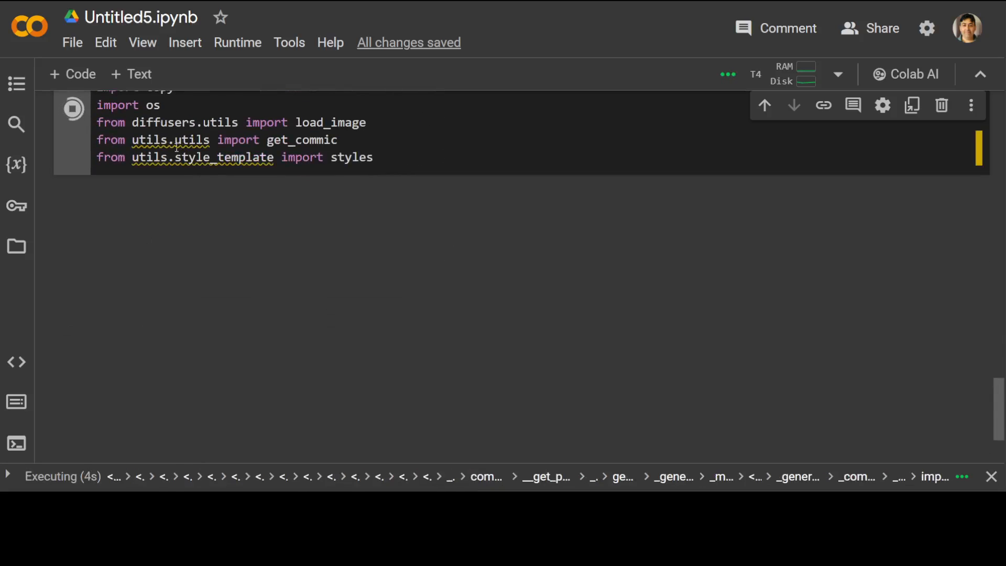